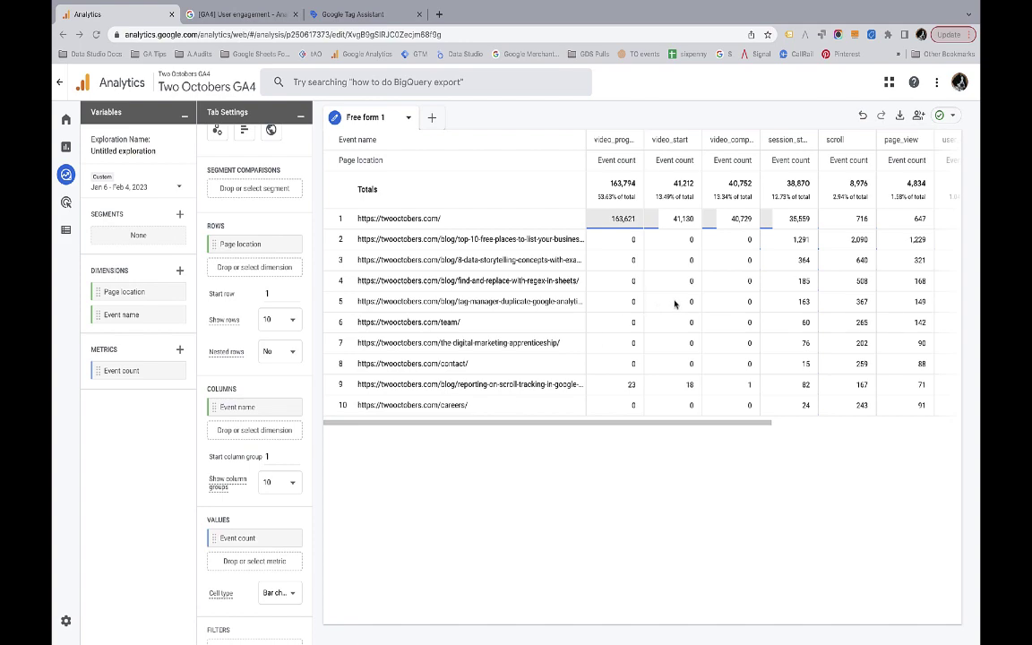
Scroll the Free form table sideways to show the user_engagement, first_visit and click columns.
scroll(675, 304, right, 2)
scroll(677, 305, left, 2)
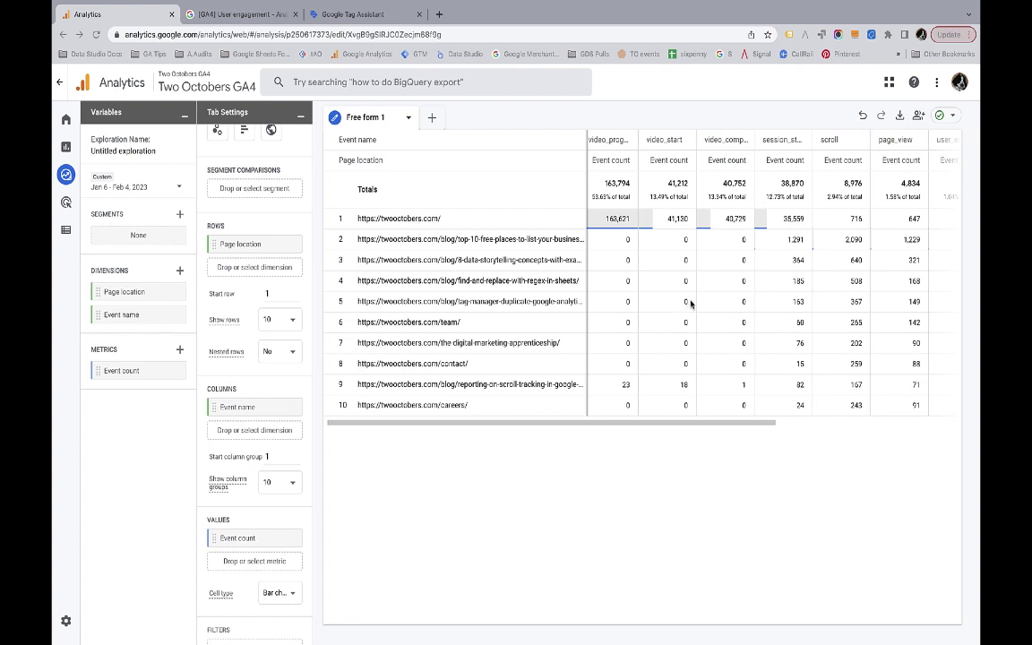
scroll(690, 303, right, 1)
scroll(692, 304, left, 1)
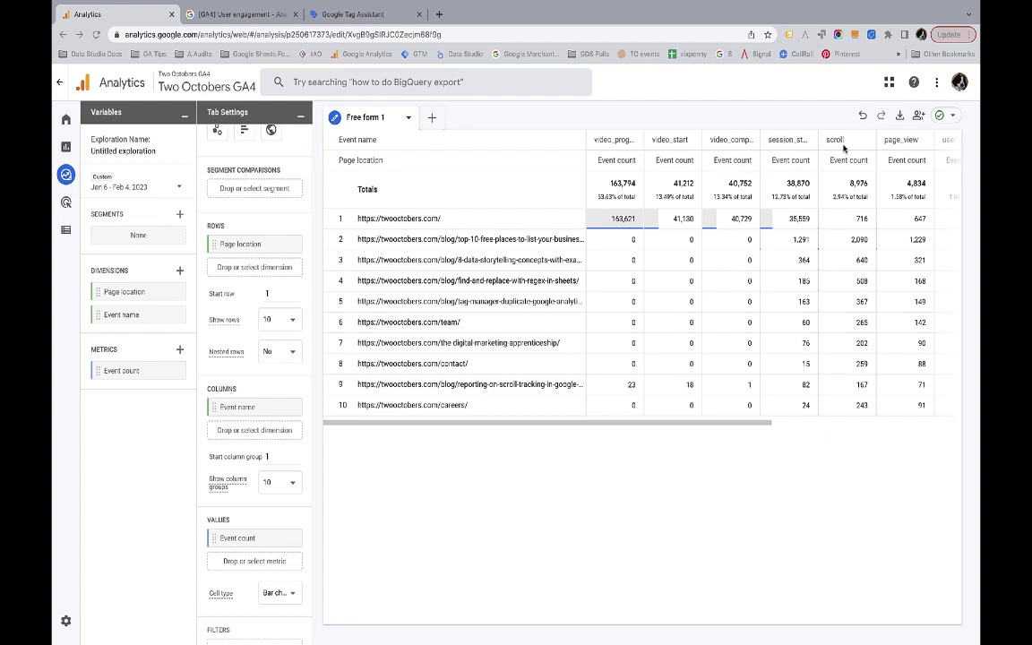
scroll(843, 145, right, 5)
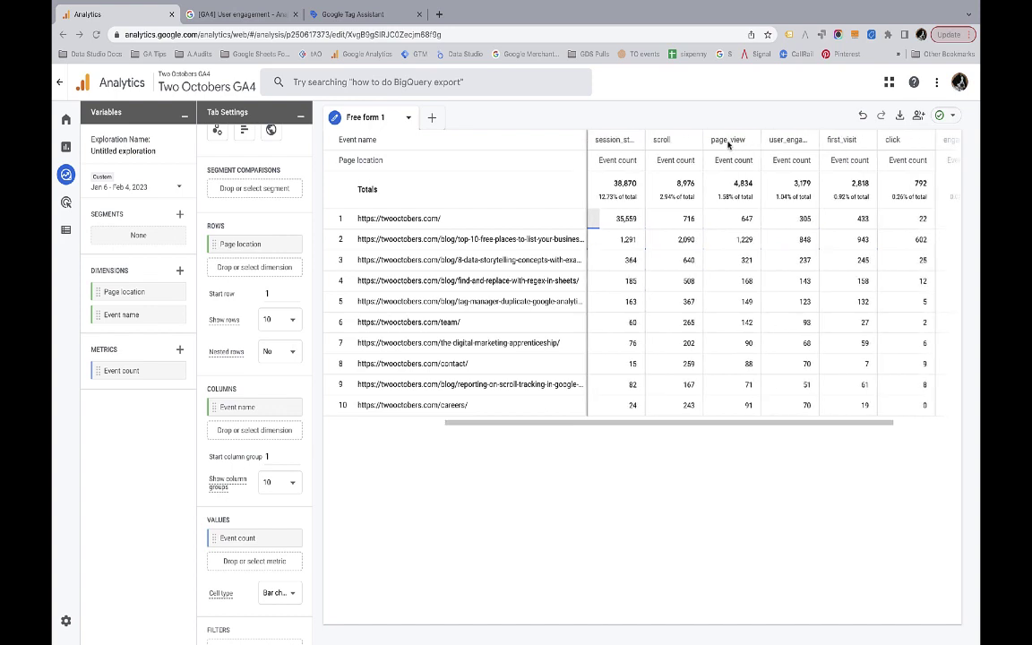
scroll(718, 149, right, 1)
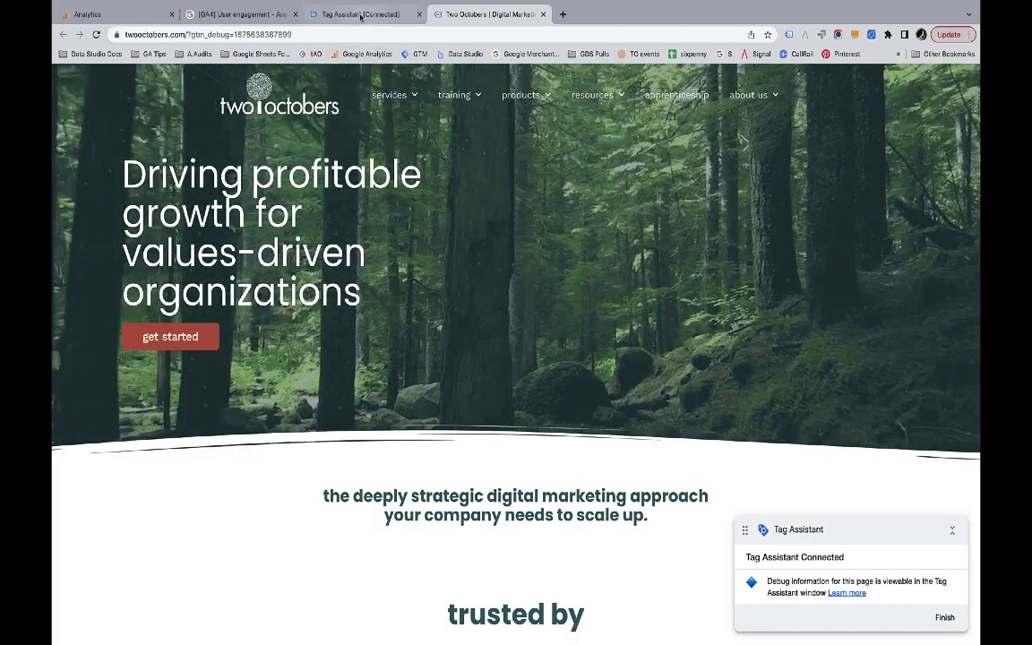
Dismiss the Connected! notice in Tag Assistant and list the GA4 tag's hits sent.
click(360, 15)
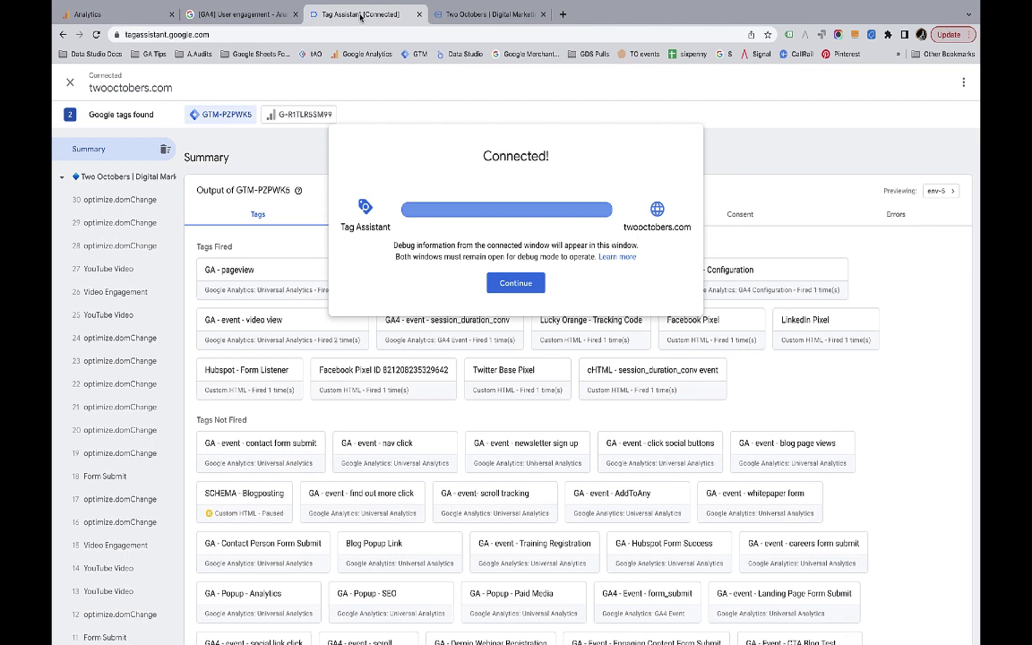
click(516, 283)
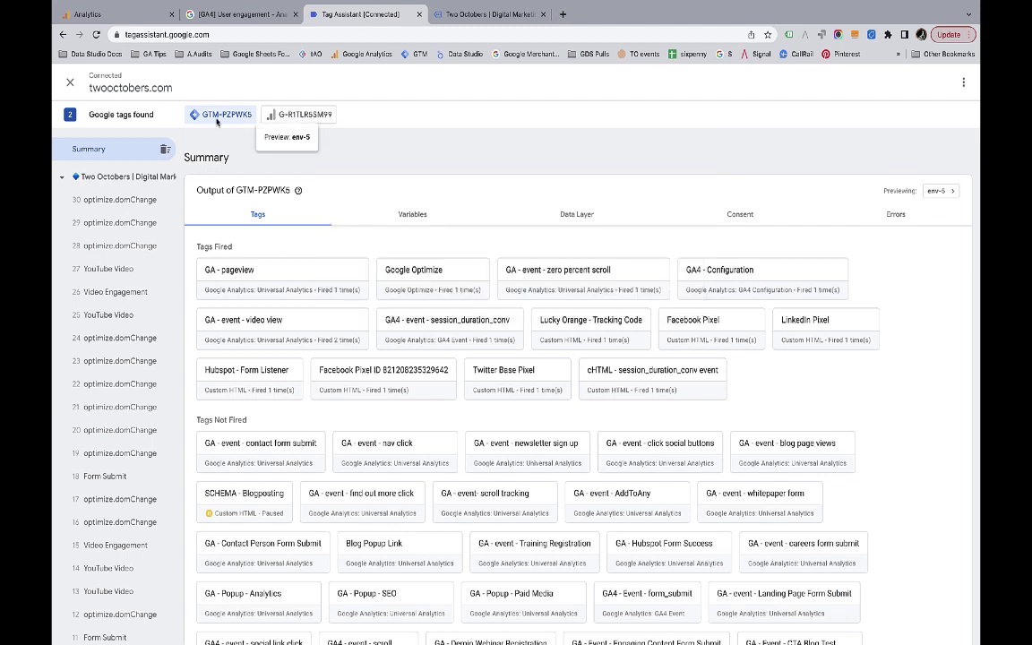
click(300, 117)
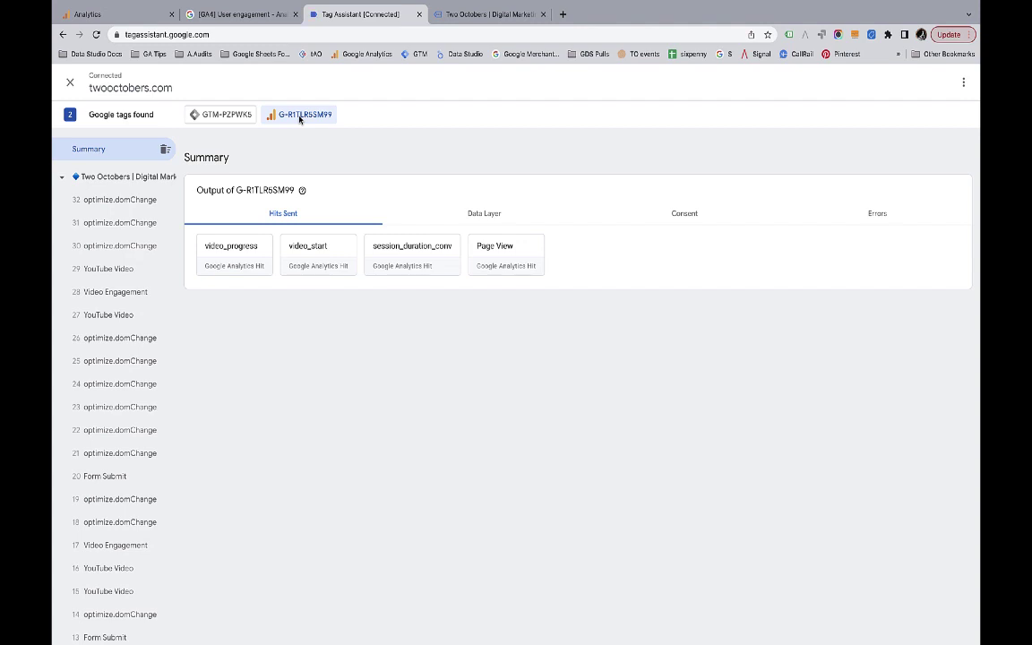
click(301, 119)
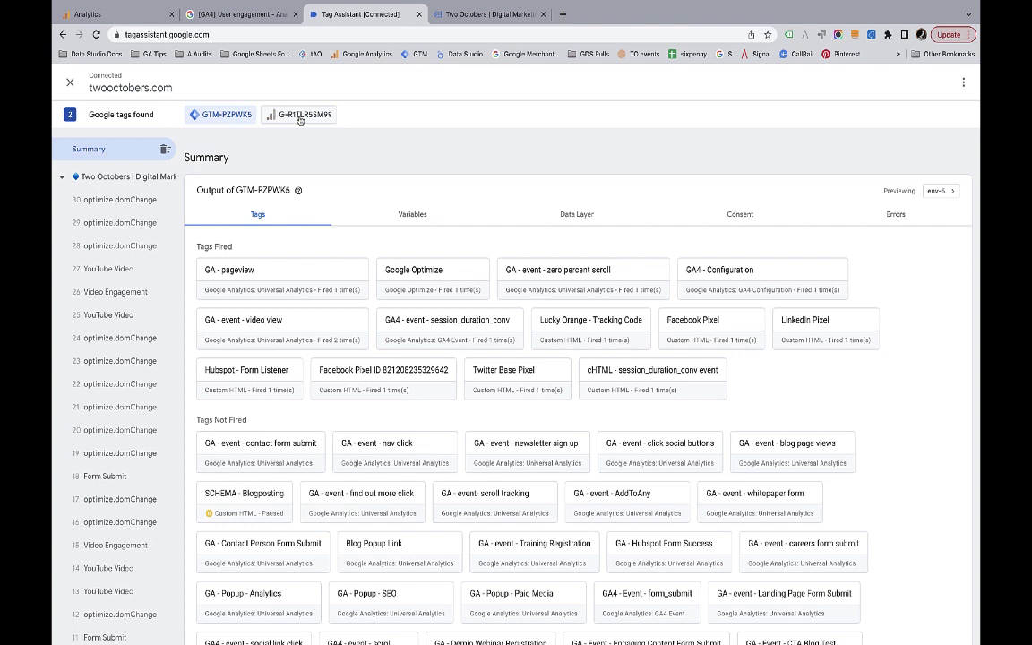
click(300, 117)
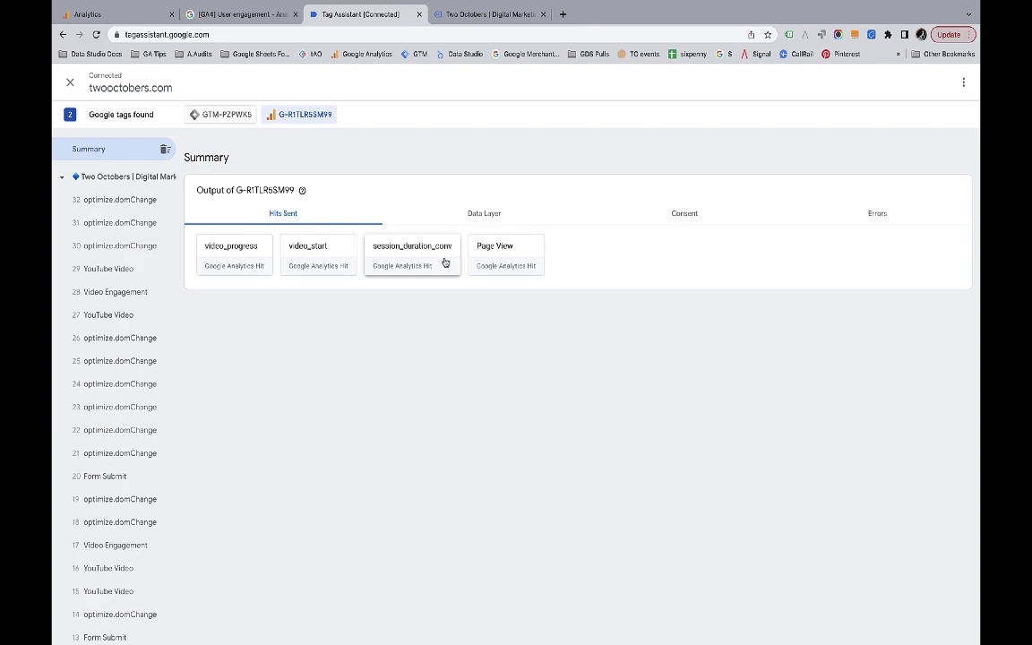
click(527, 251)
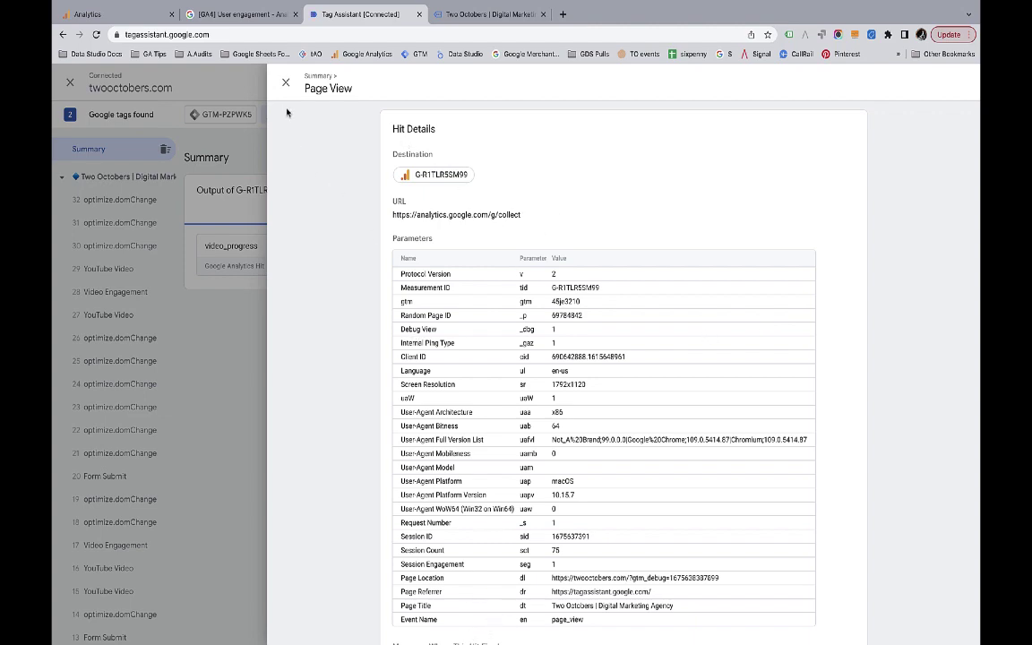
click(287, 85)
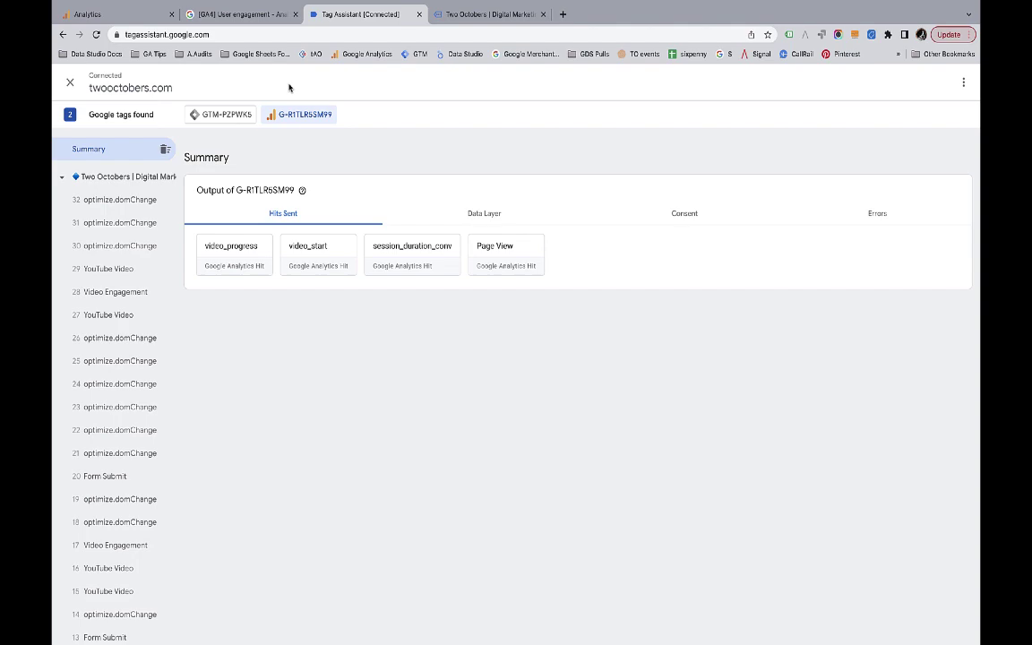
Close the debugged Two Octobers website to end the debug session.
click(476, 15)
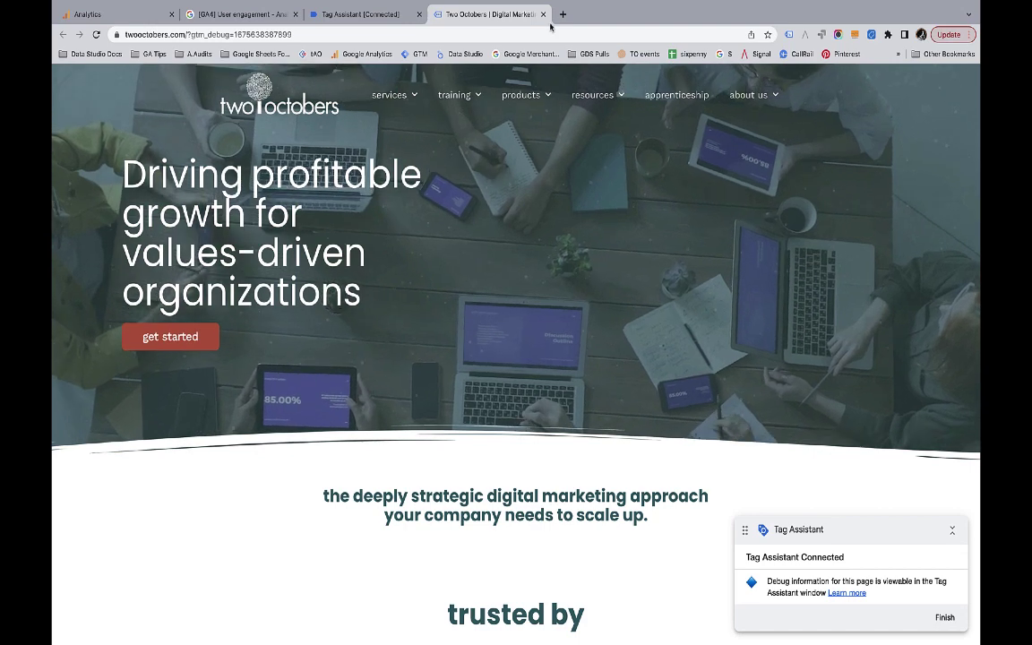
click(544, 14)
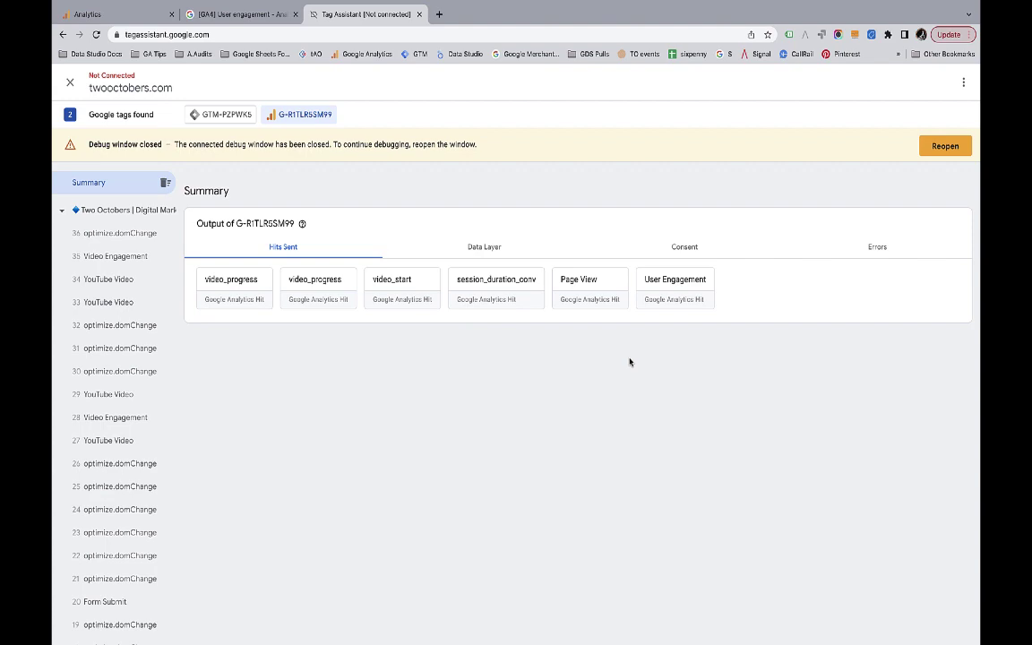
Show all open windows in Mission Control with Ctrl+Up.
key(ctrl+Up)
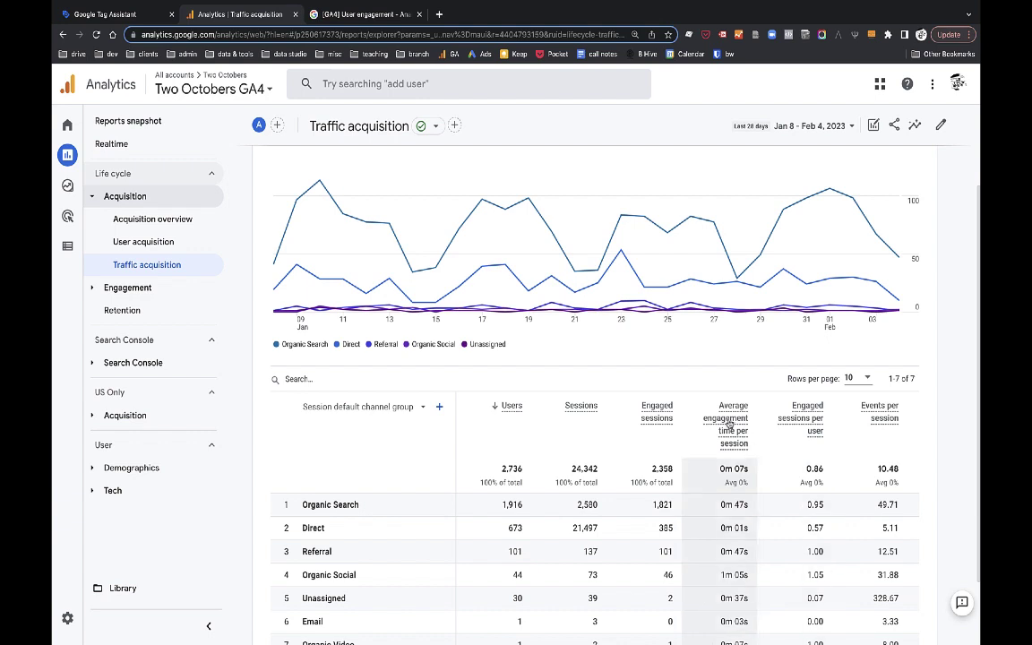
Read the definition of the Average engagement time per session column.
mouse_move(728, 414)
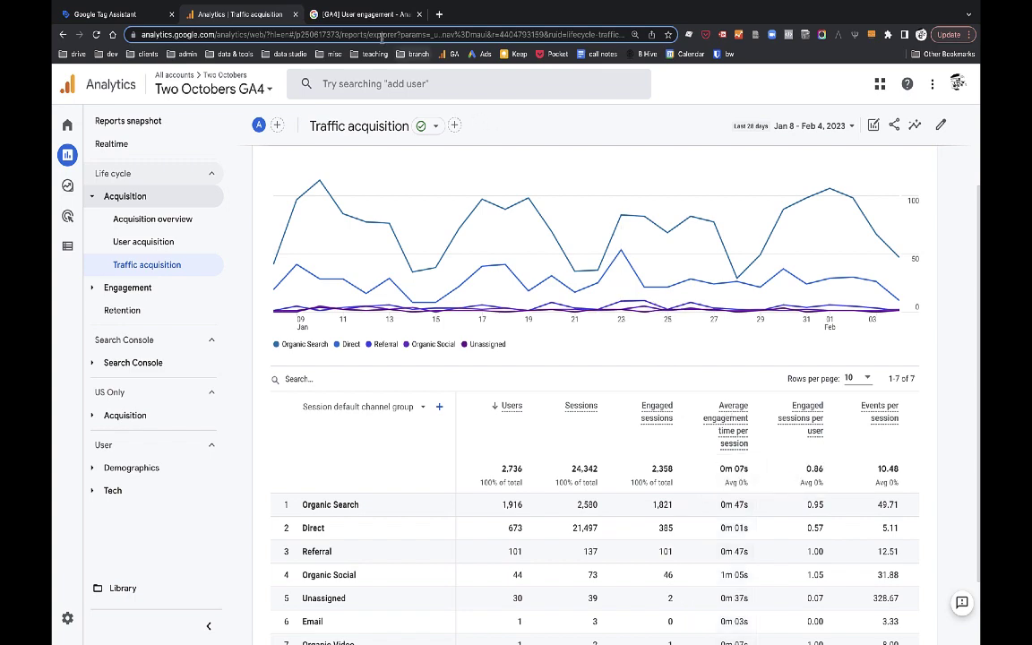
Switch to the [GA4] User engagement help article.
click(364, 15)
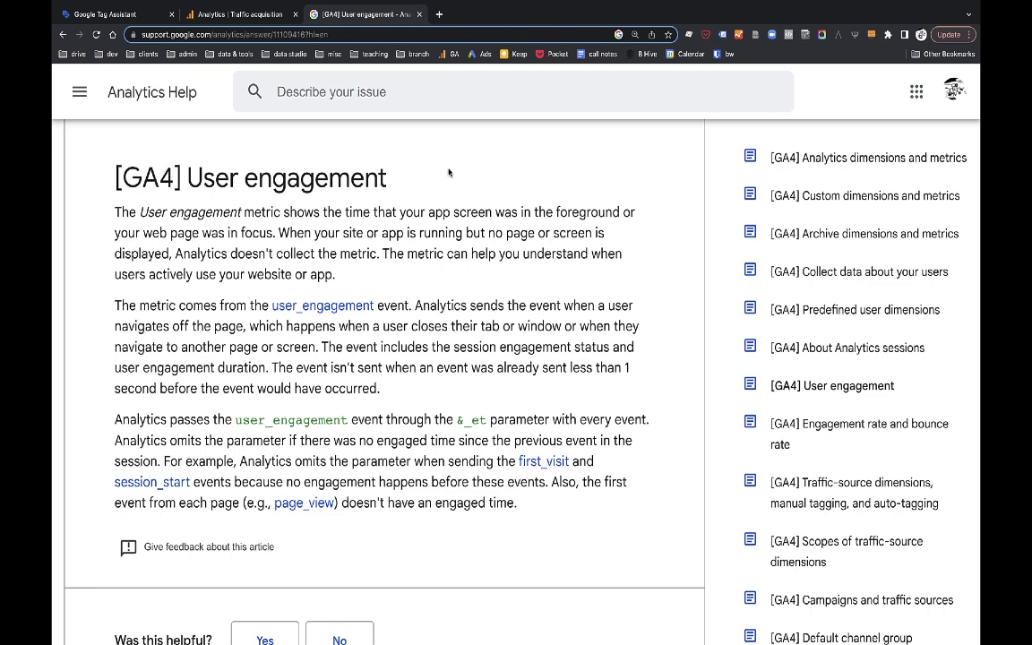
click(242, 13)
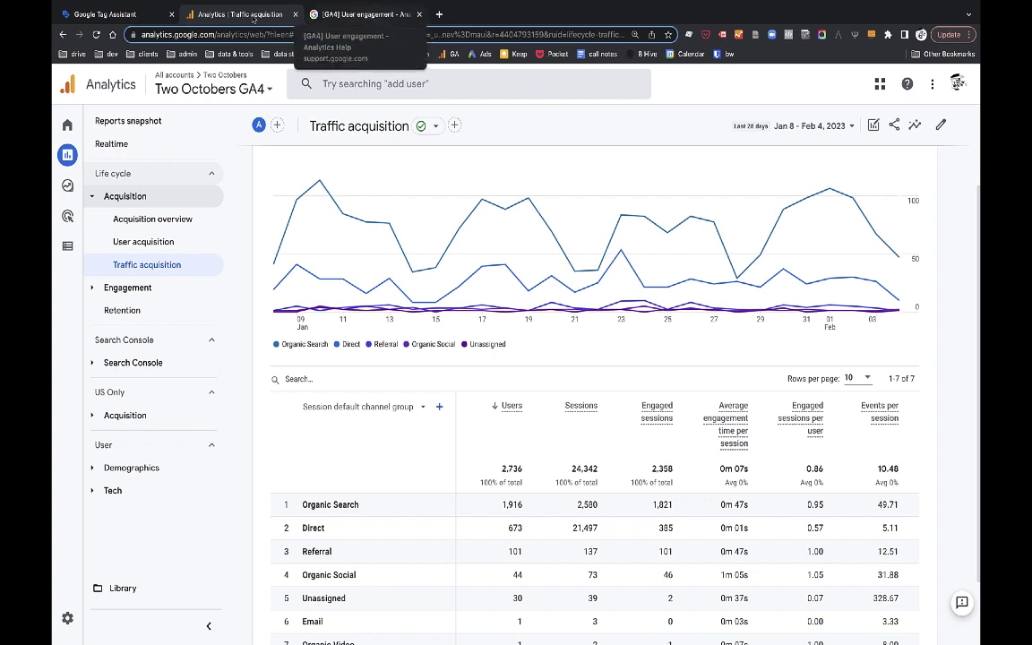
Launch debugging for twooctobers.com from Tag Assistant's Active Domains list.
click(89, 17)
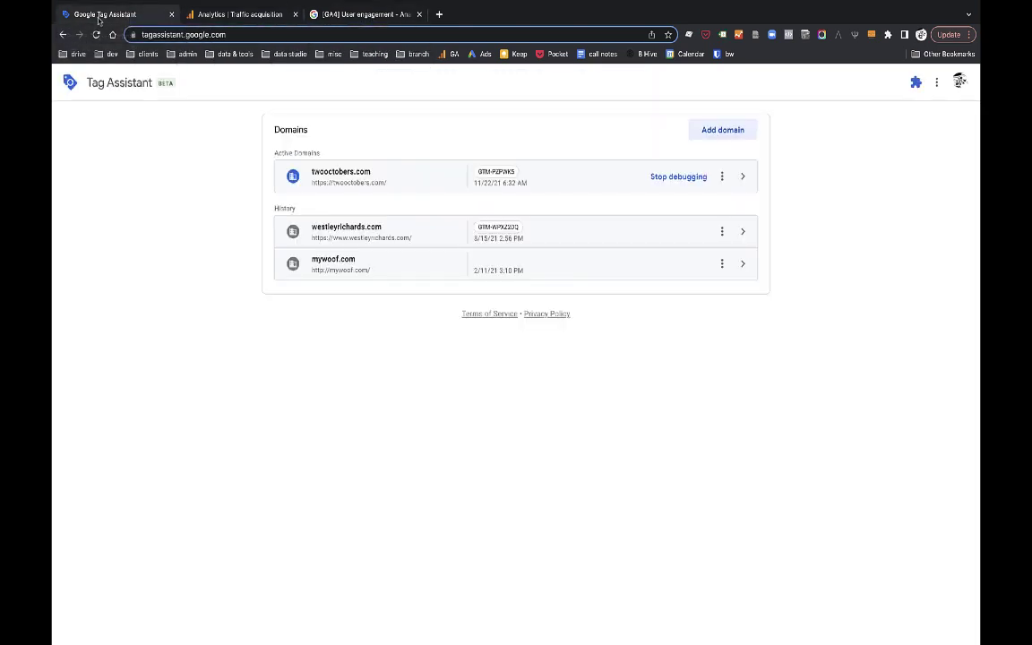
click(328, 176)
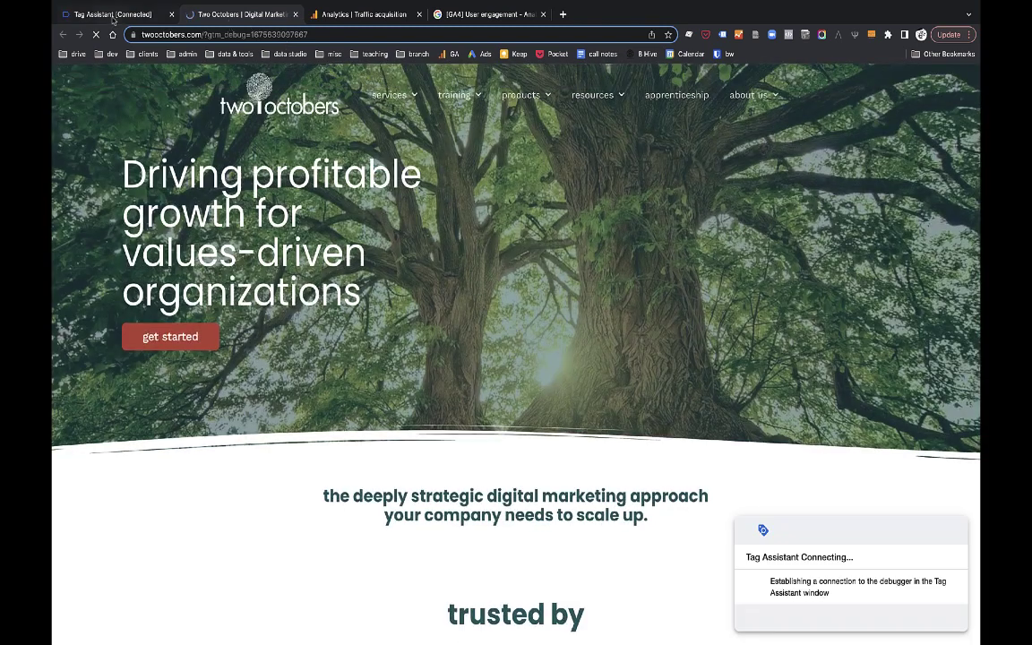
Dismiss the Connected! notice and show the hits sent by GA4 tag G-R1TLR5SM99.
click(113, 16)
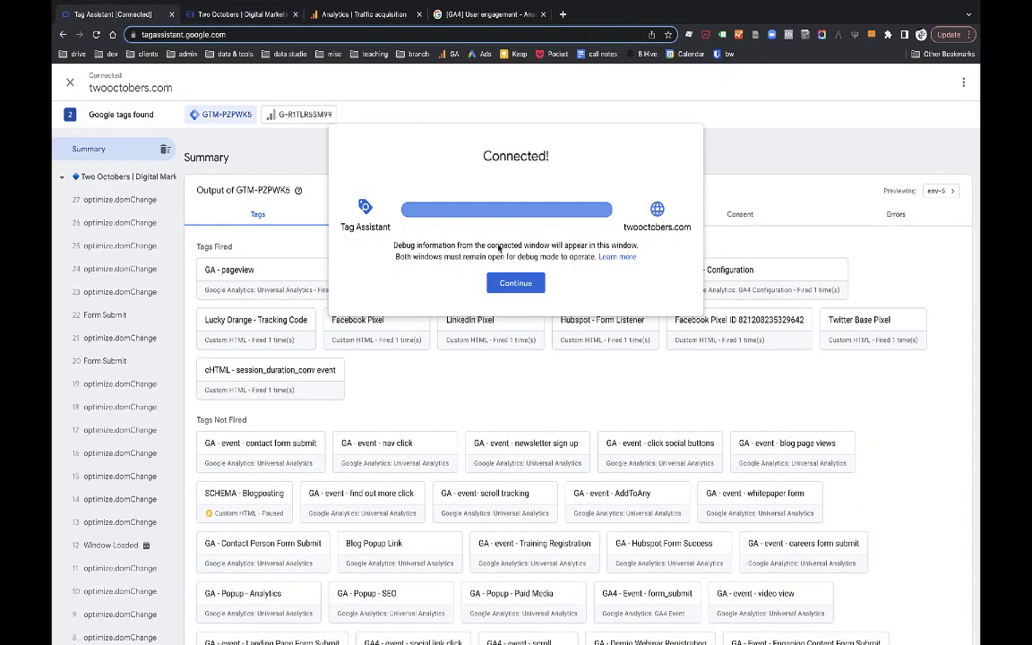
click(520, 285)
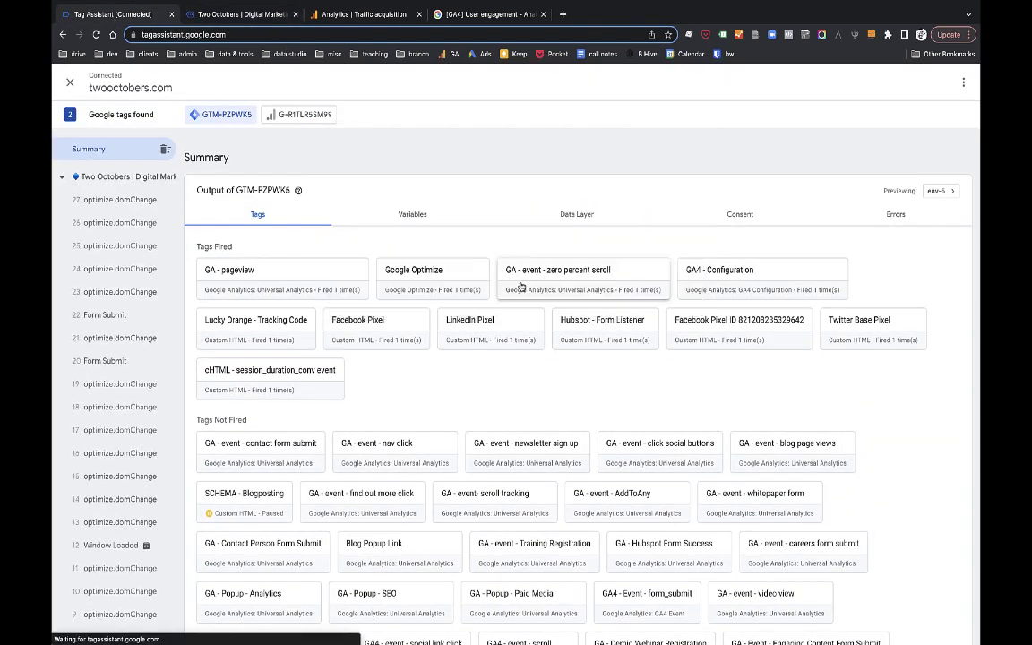
click(301, 115)
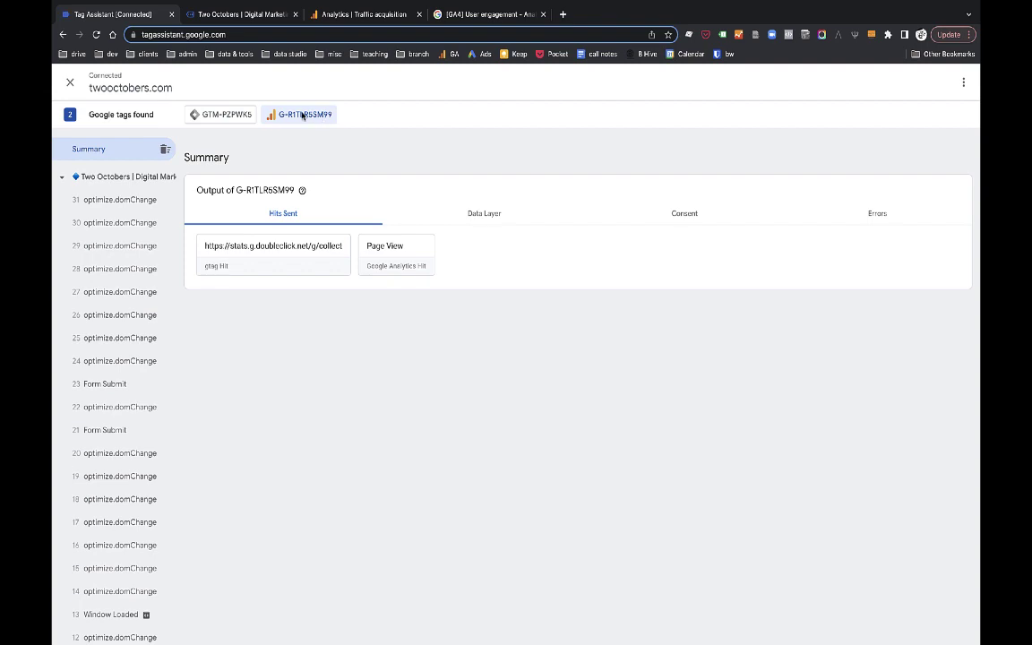
click(274, 110)
click(274, 109)
Open the Page View hit's details and scroll to its parameters table.
click(396, 253)
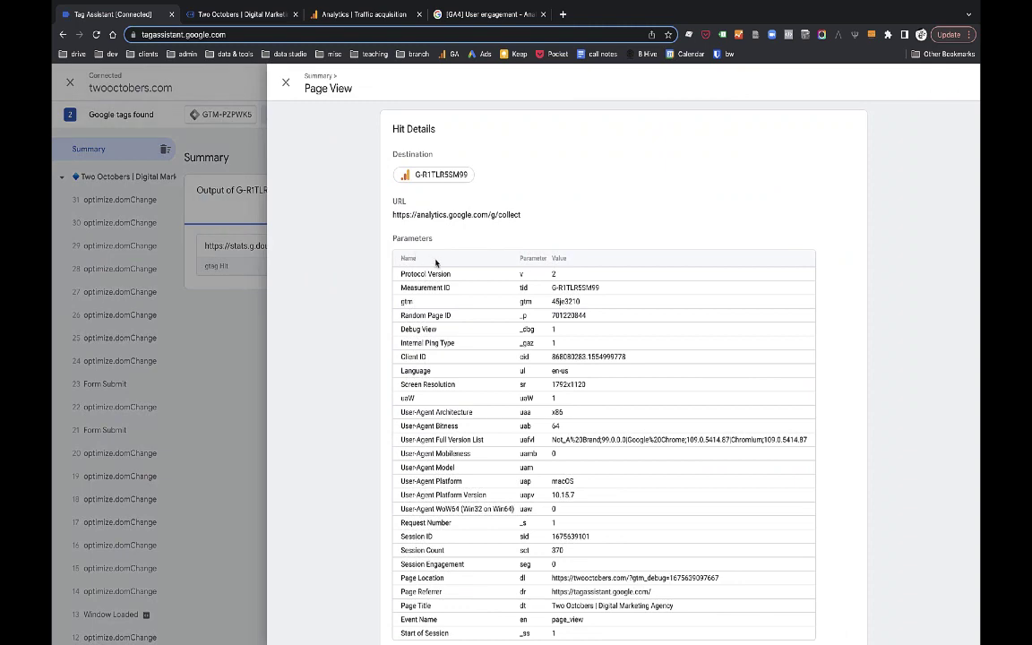
scroll(436, 262, down, 3)
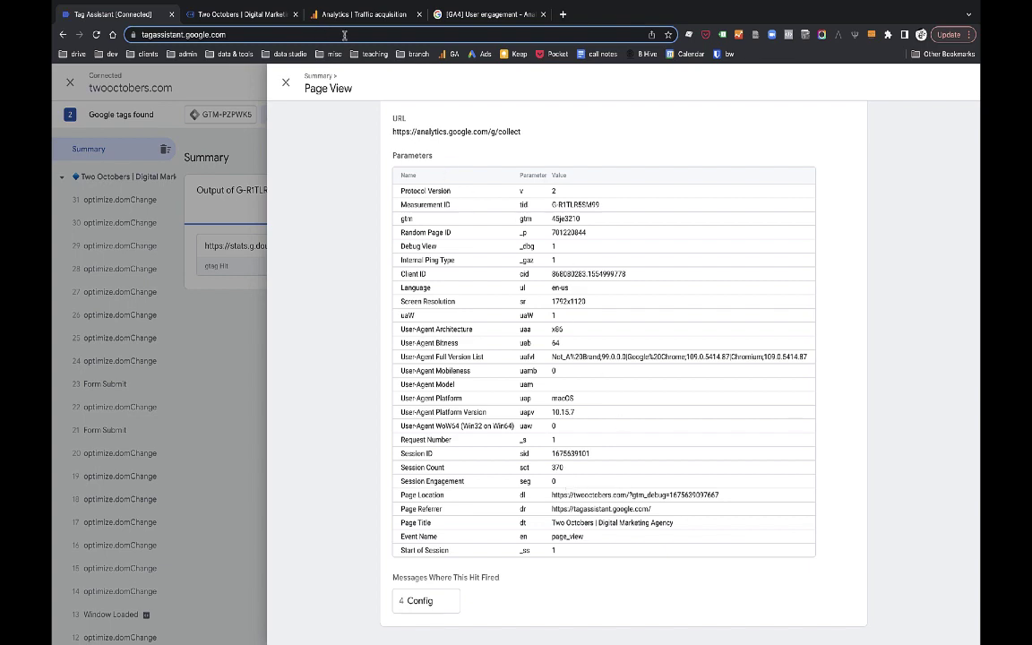
On the Two Octobers homepage, follow the 'Become an apprentice' link.
click(260, 16)
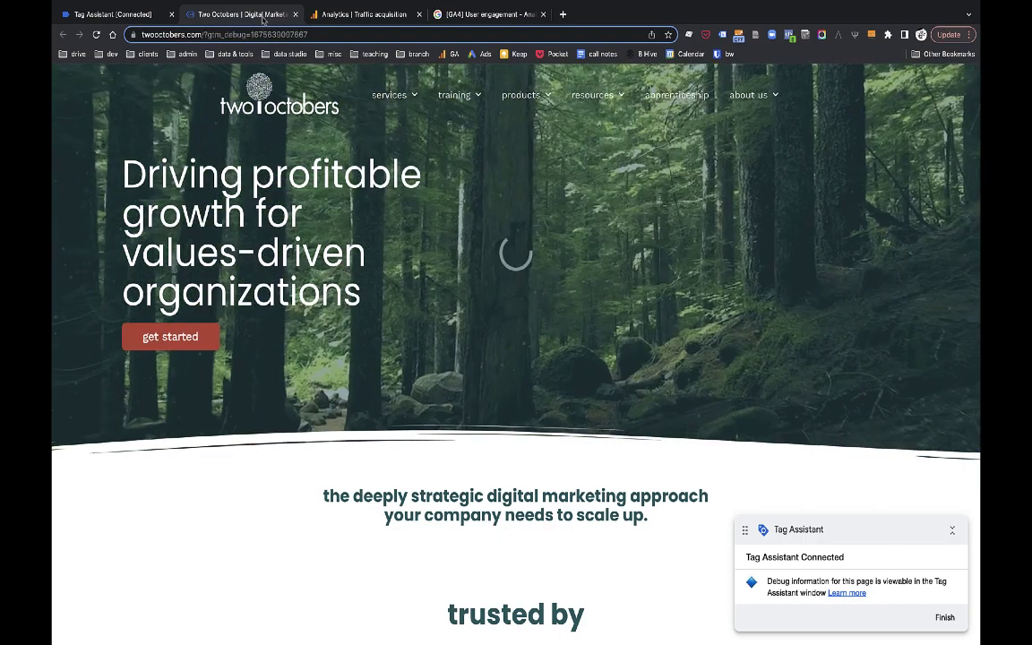
scroll(668, 218, down, 1)
scroll(667, 218, down, 9)
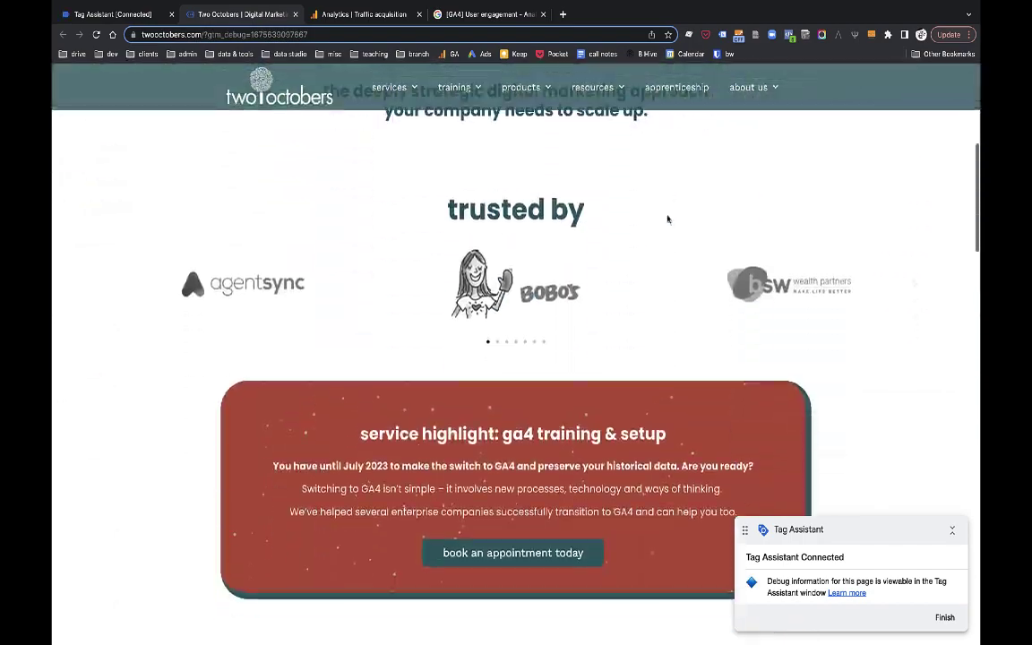
scroll(668, 218, down, 1)
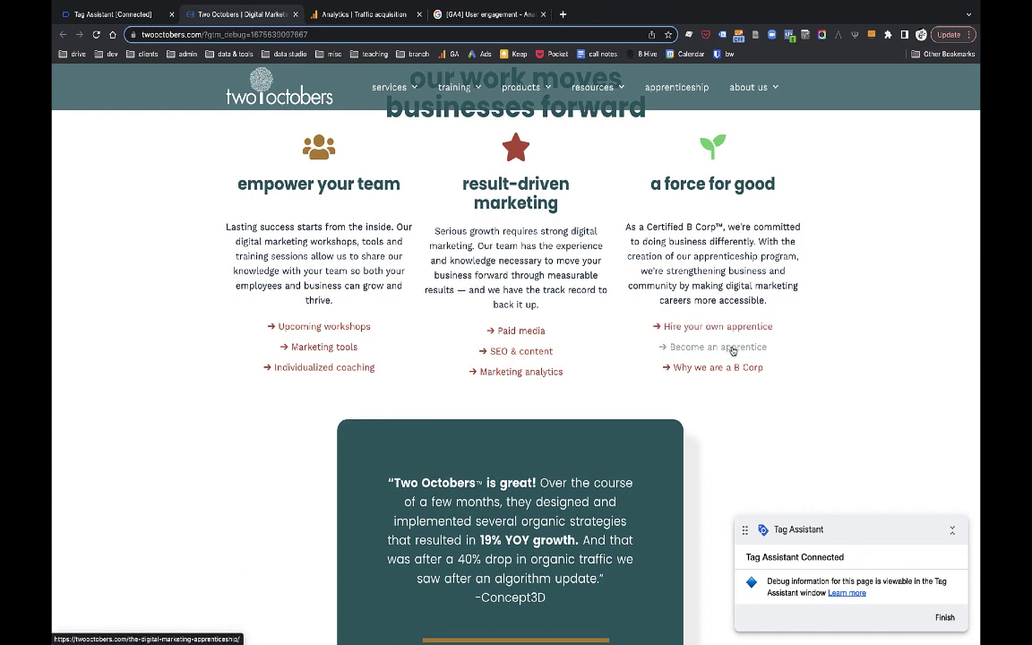
click(732, 353)
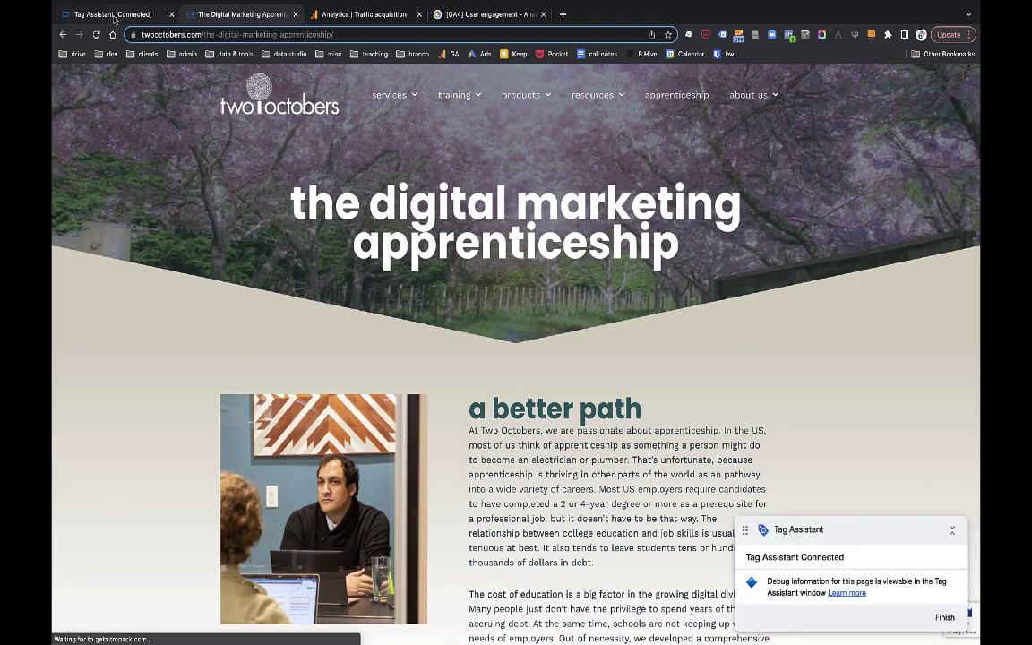
Swap the old Page View hit for the new one, showing Session Engagement 1, then revisit the report.
click(144, 13)
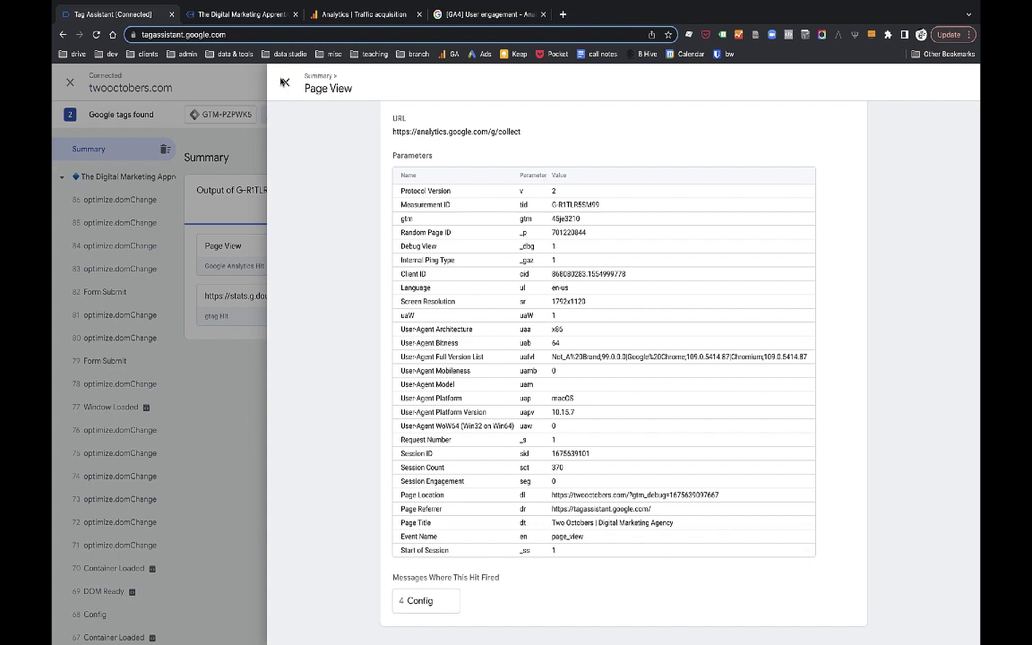
click(283, 84)
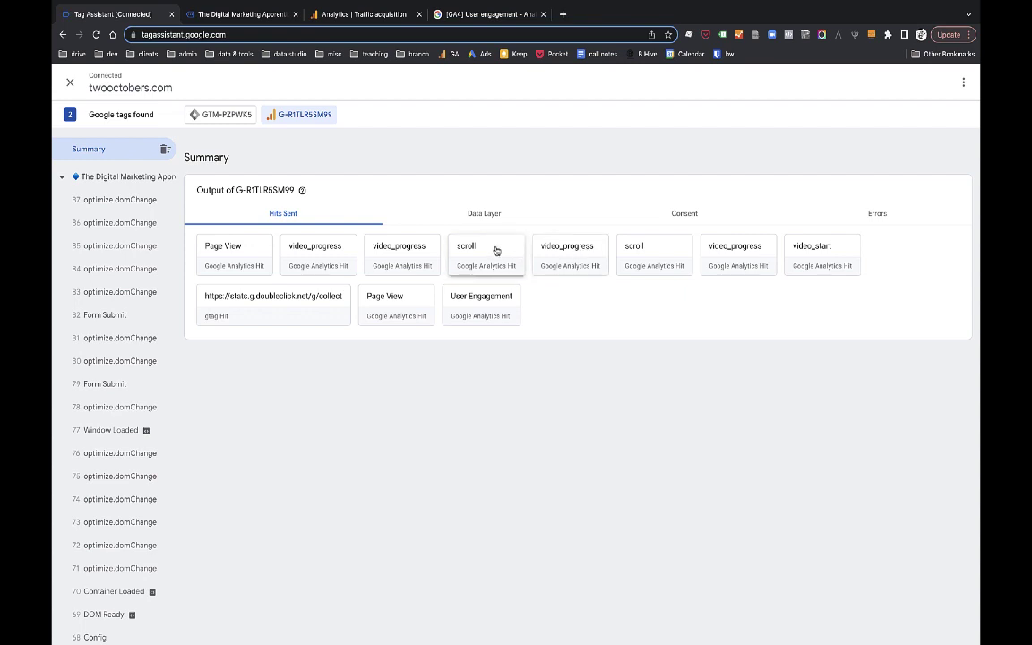
click(252, 250)
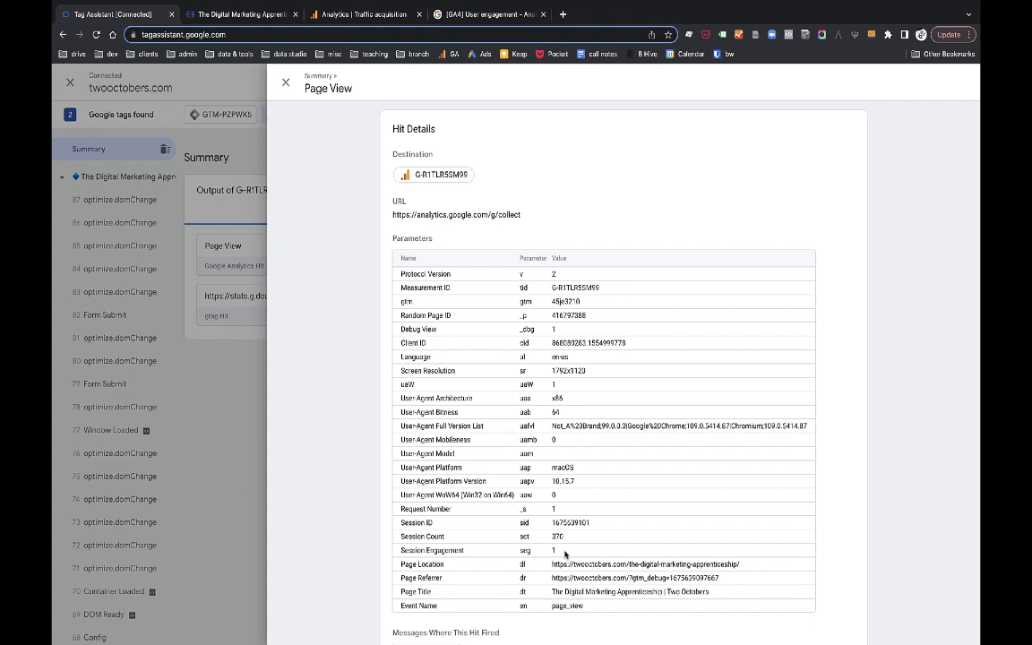
click(313, 14)
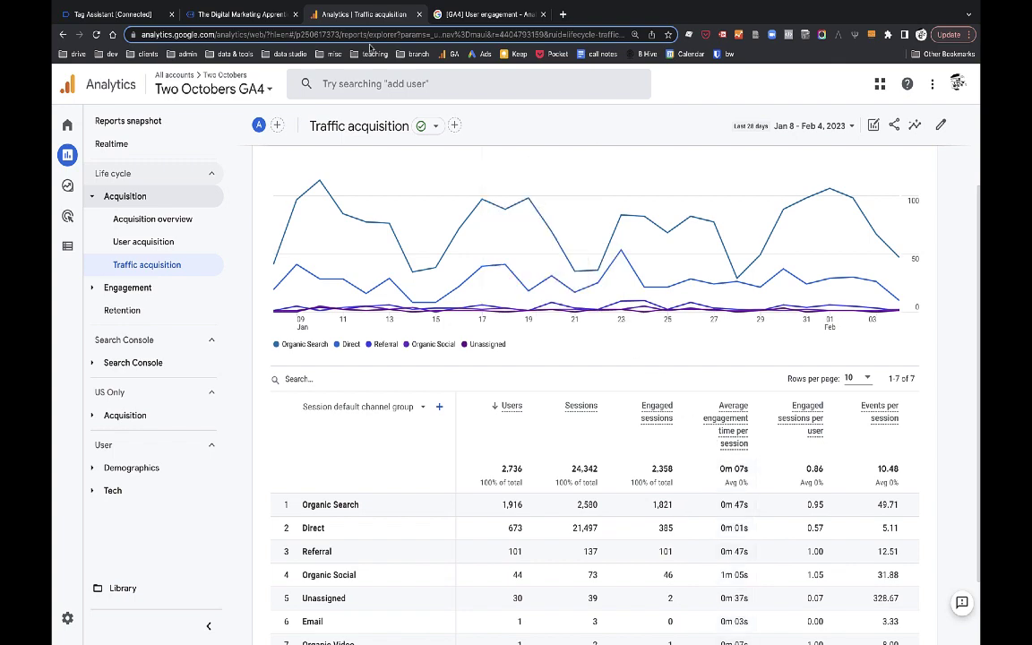
Close the Page View hit details so Tag Assistant lists the GA4 tag's 11 hits.
click(231, 17)
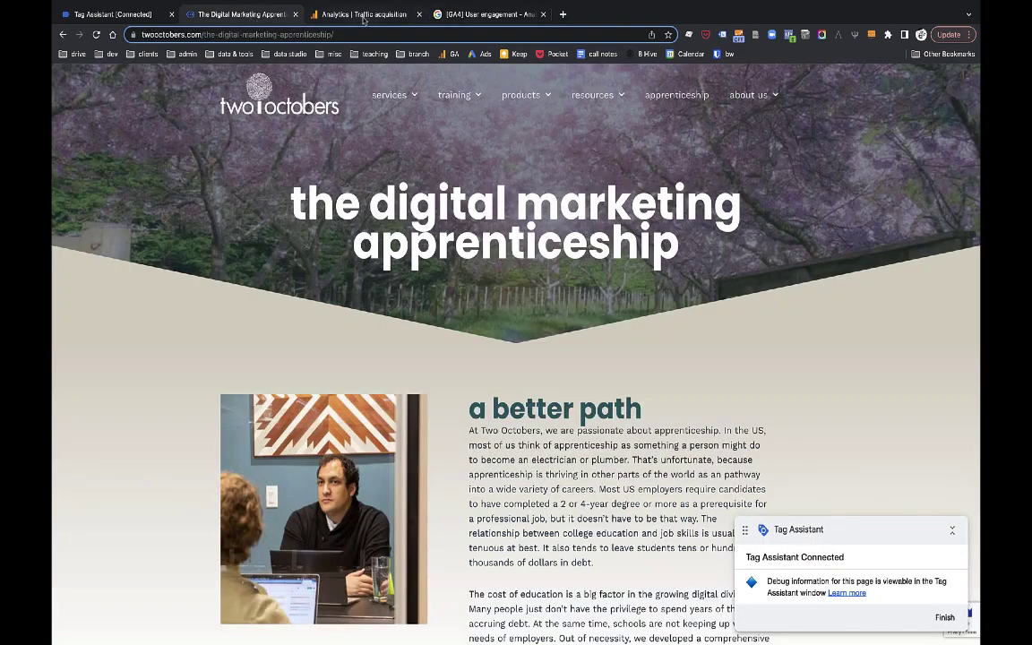
click(477, 15)
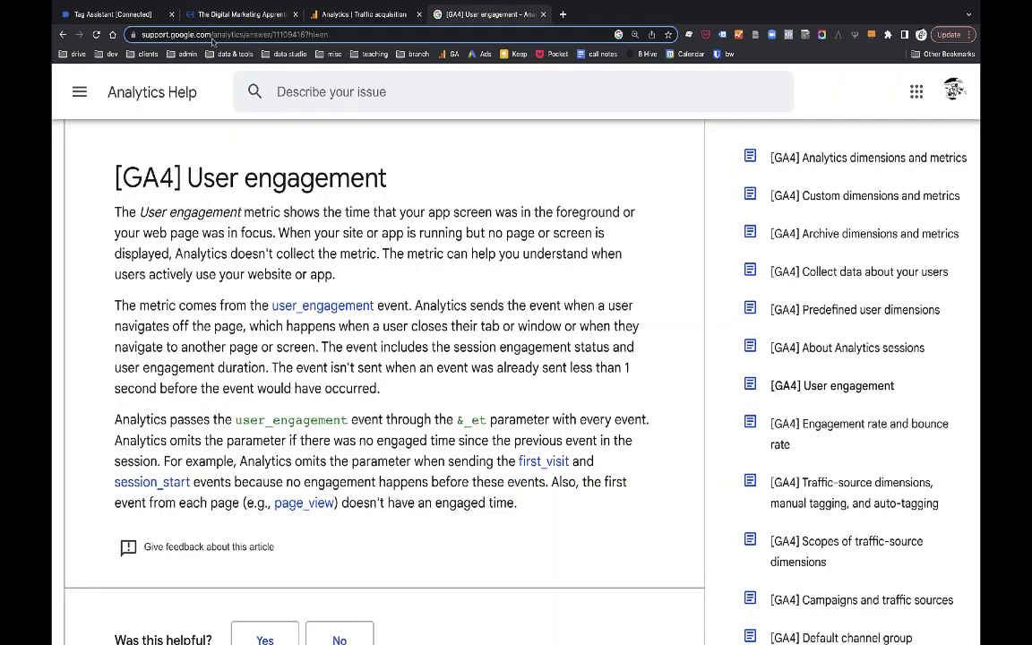
click(95, 16)
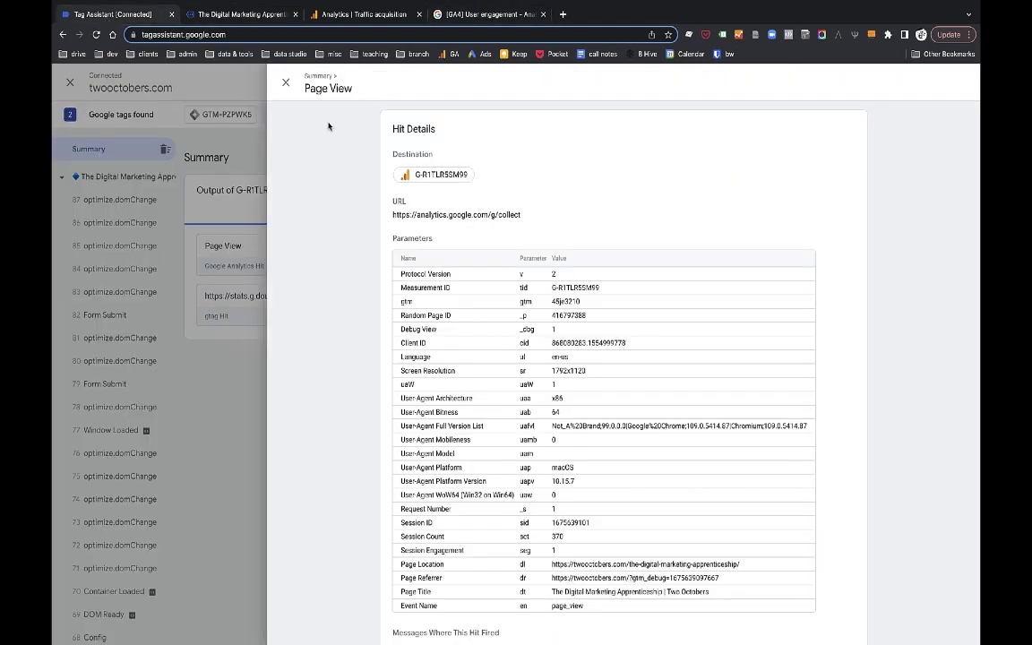
click(259, 79)
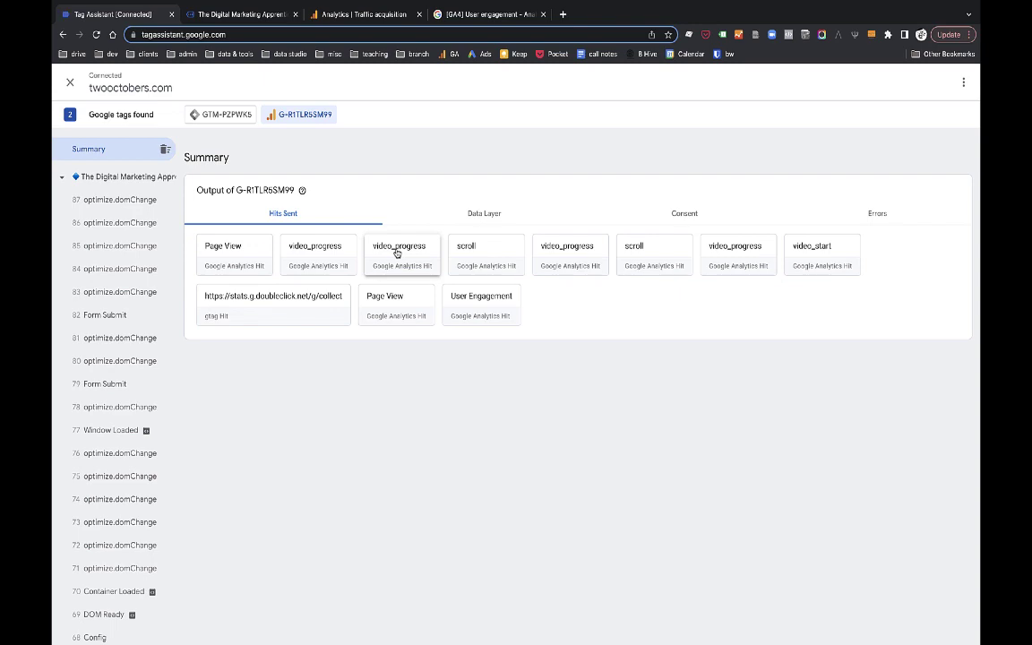
View the second scroll hit's details, then go back to the Traffic acquisition report.
click(642, 250)
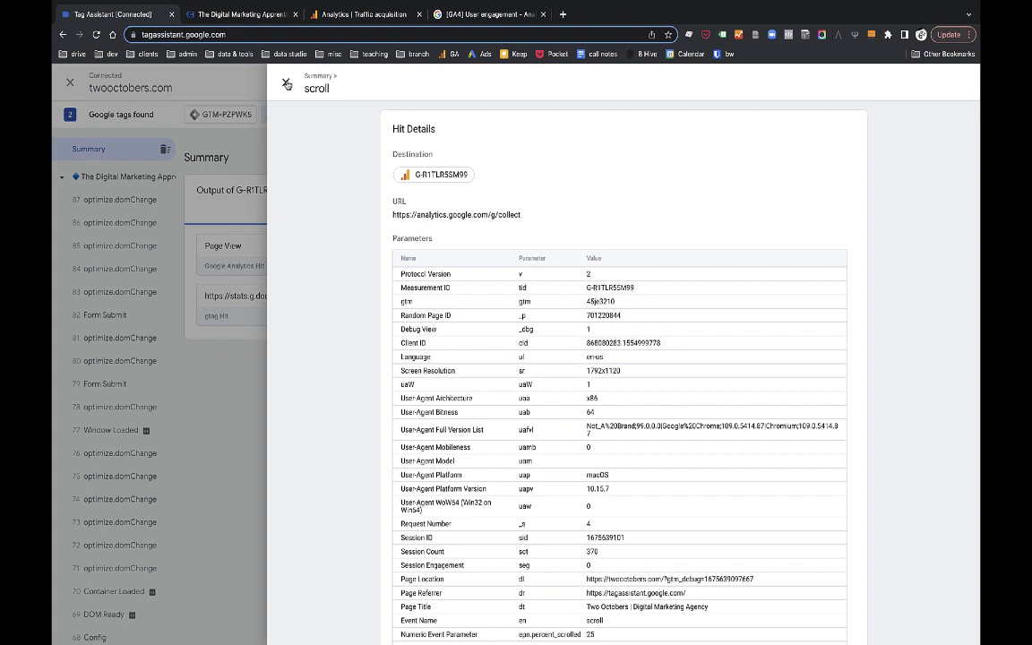
click(359, 14)
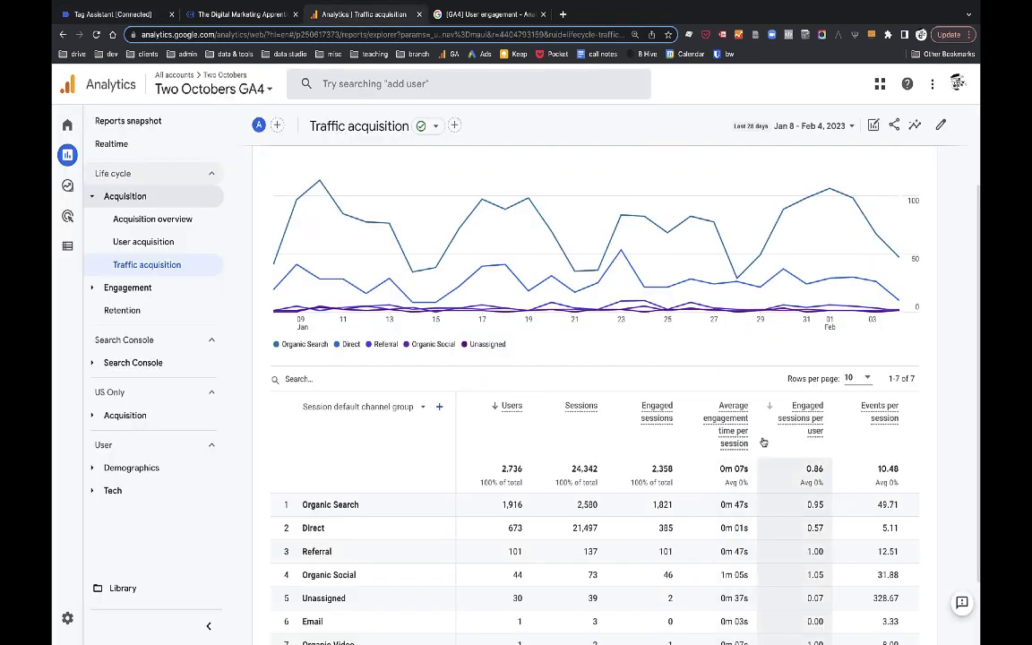